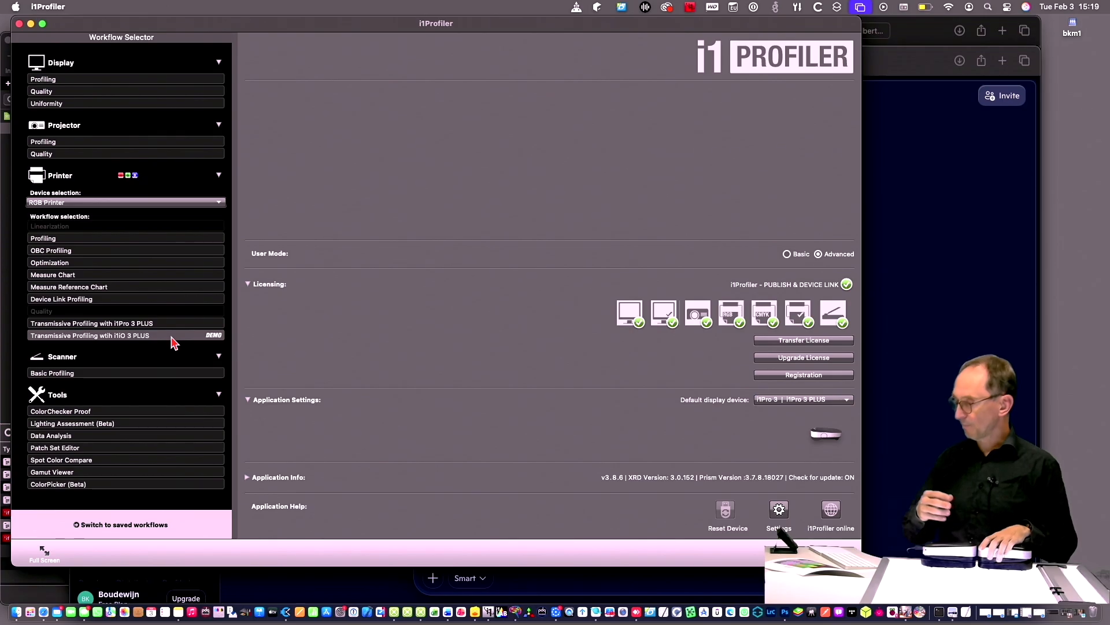
Step: Start transmissive profiling with the i1Pro 3 PLUS and set the test chart page size to A4 210 x 297 mm
click(159, 325)
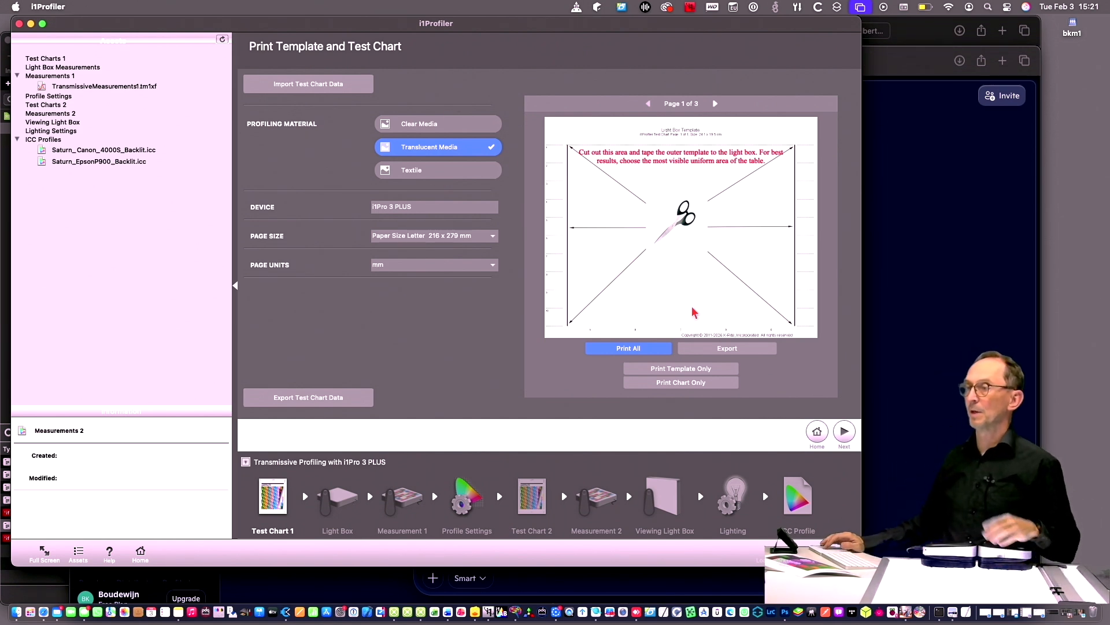
click(845, 437)
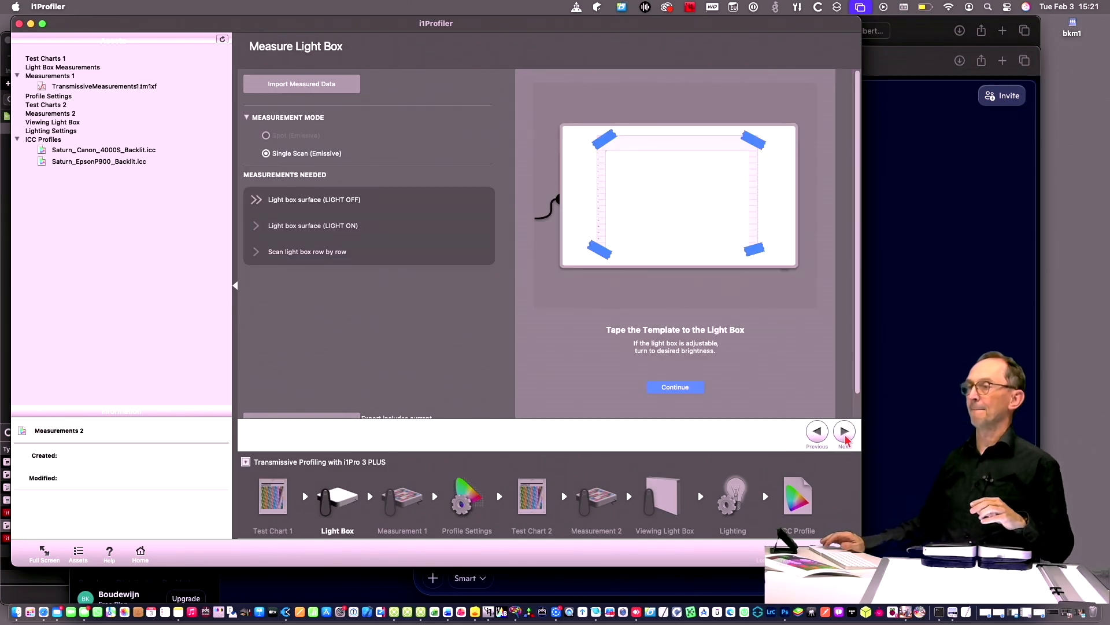
click(818, 431)
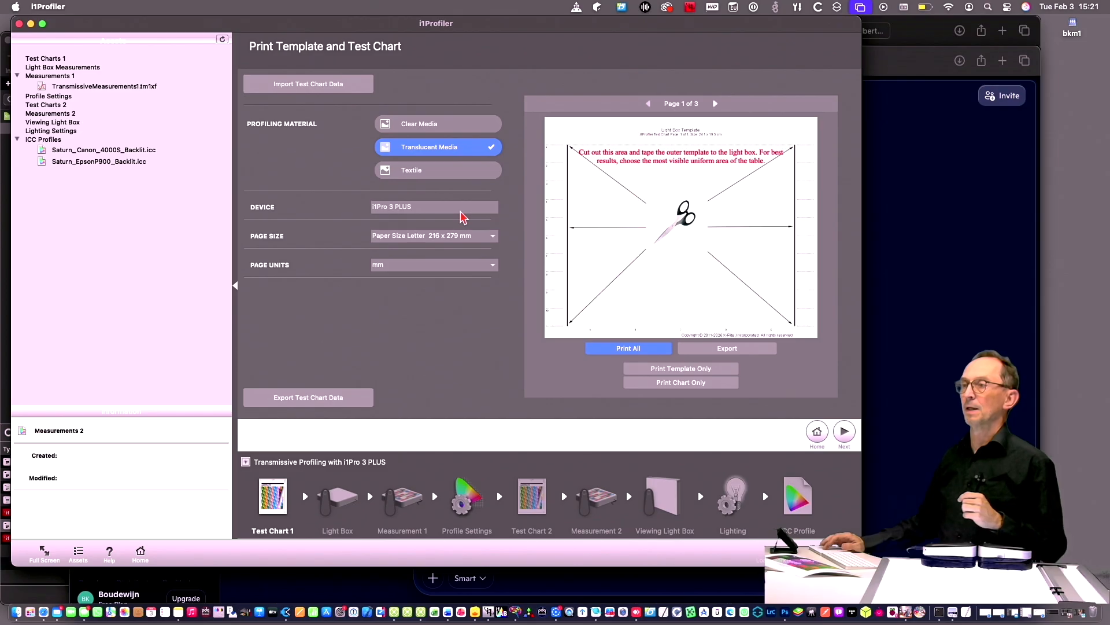
click(452, 245)
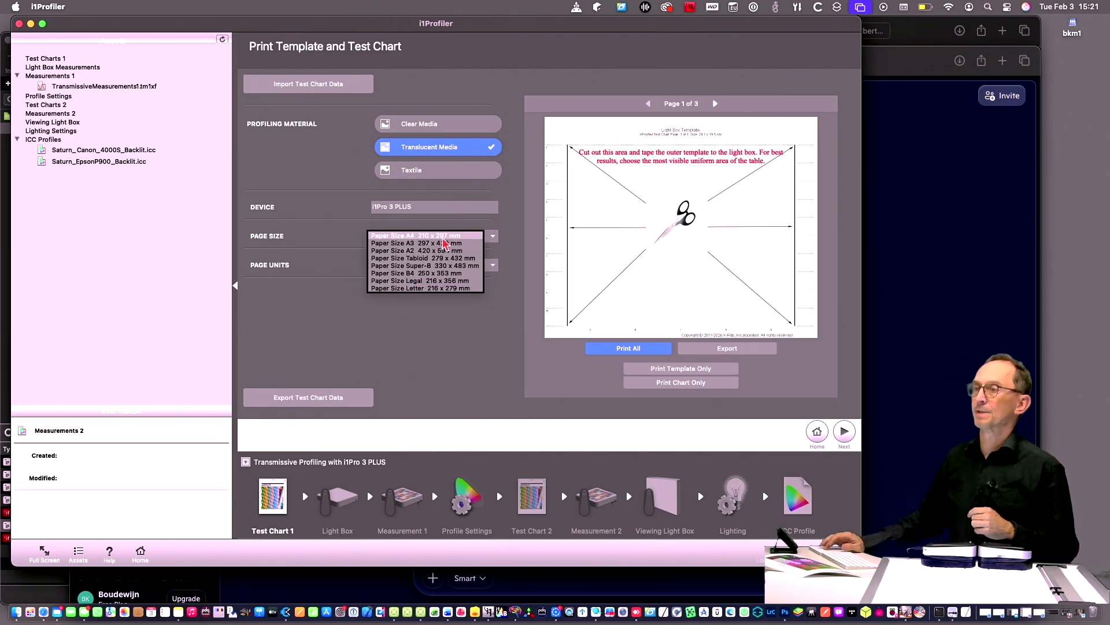
click(443, 237)
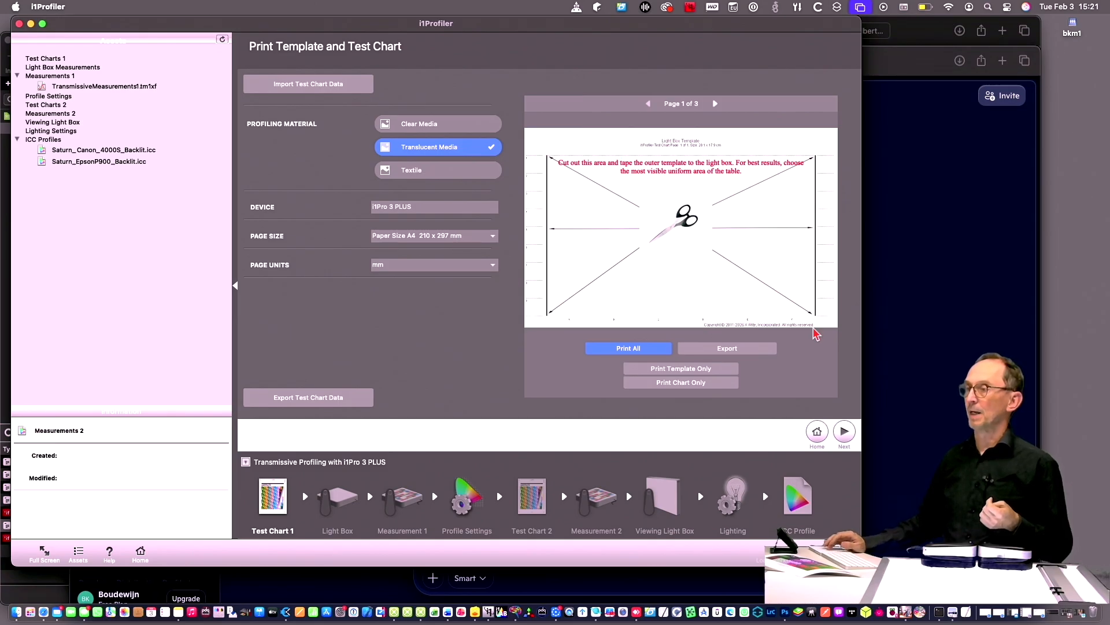
Step: Measure the light box surface with the light off and on, and proceed to scanning it row by row
click(845, 431)
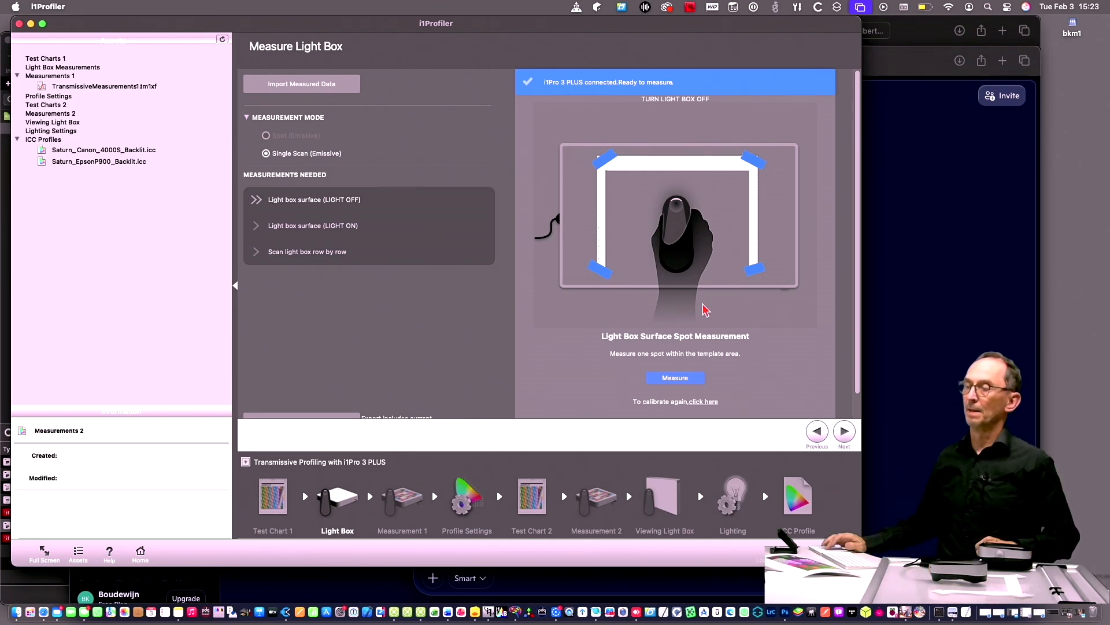
click(682, 381)
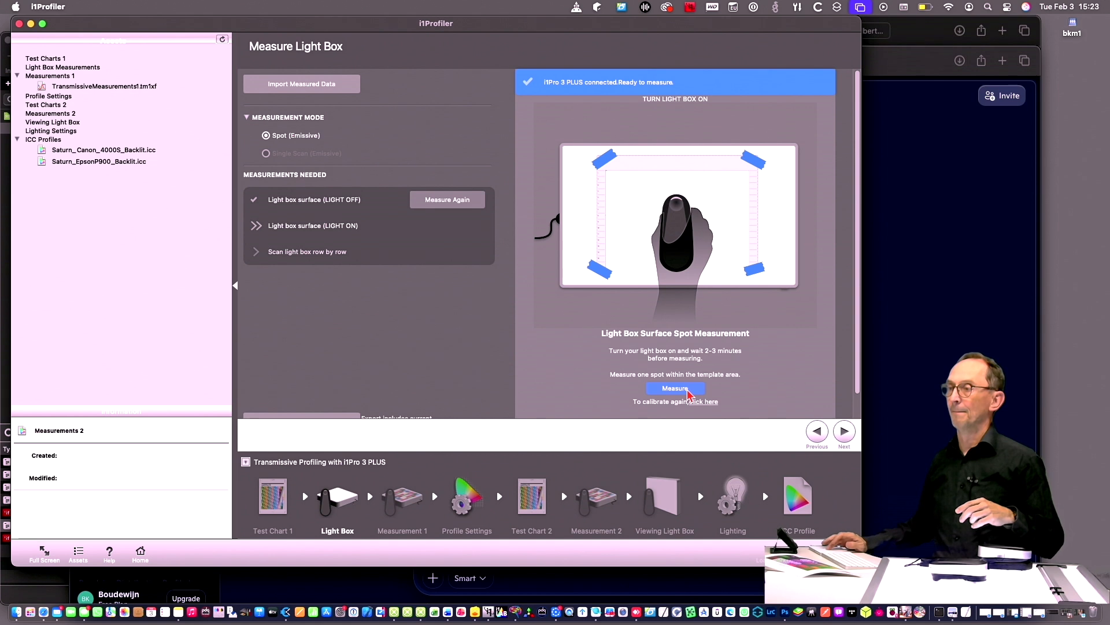
click(687, 390)
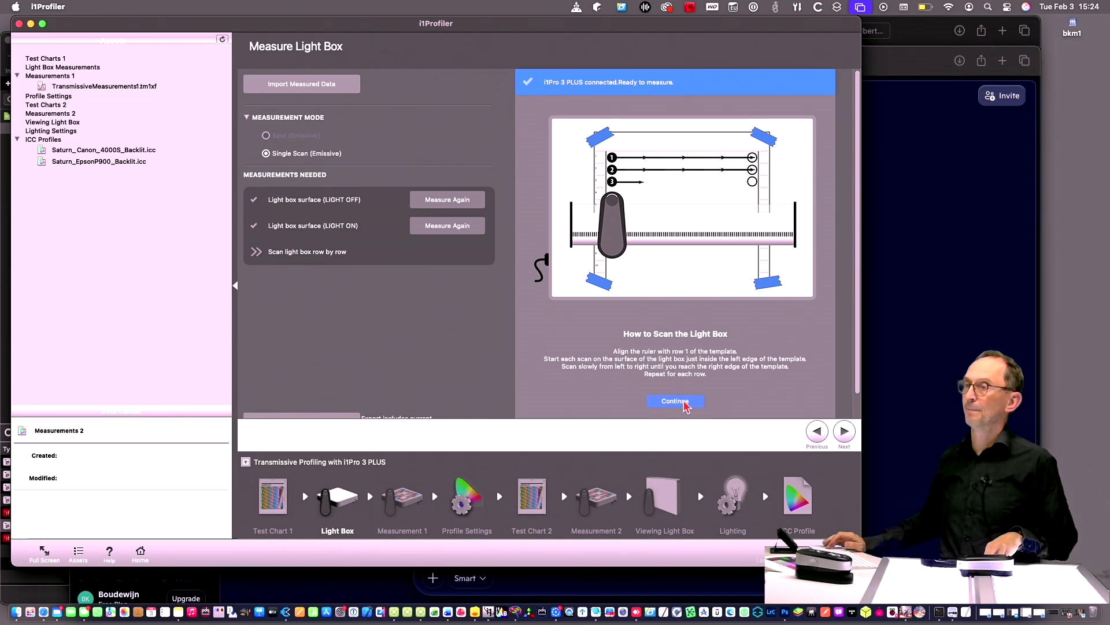
click(686, 403)
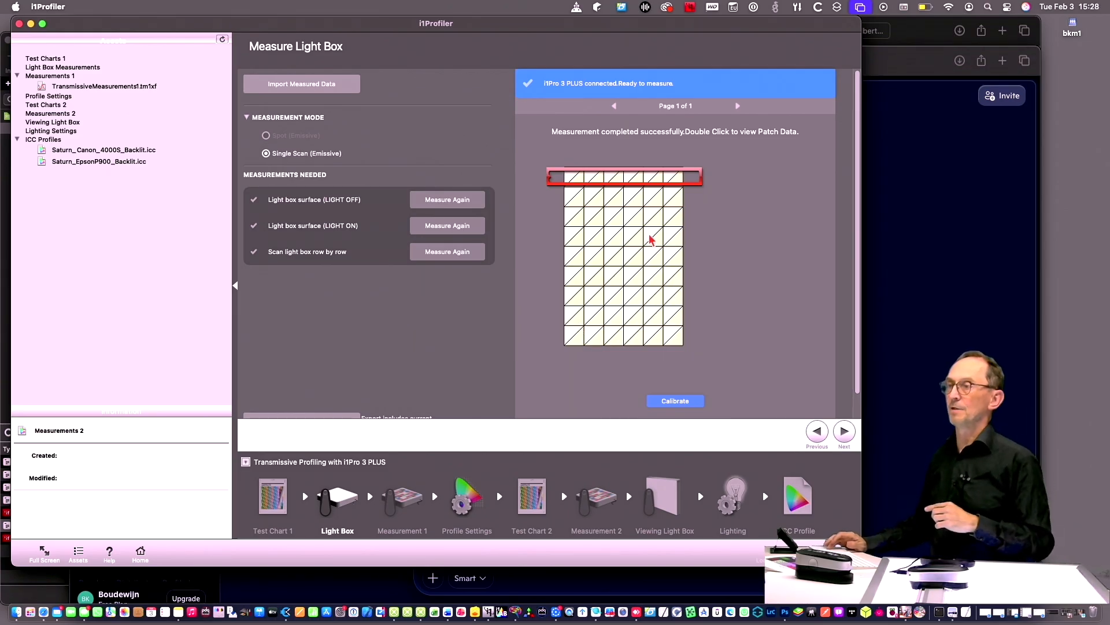
Step: Proceed to the substrate and chart measurement and begin scanning the printed test chart on the light box
click(845, 433)
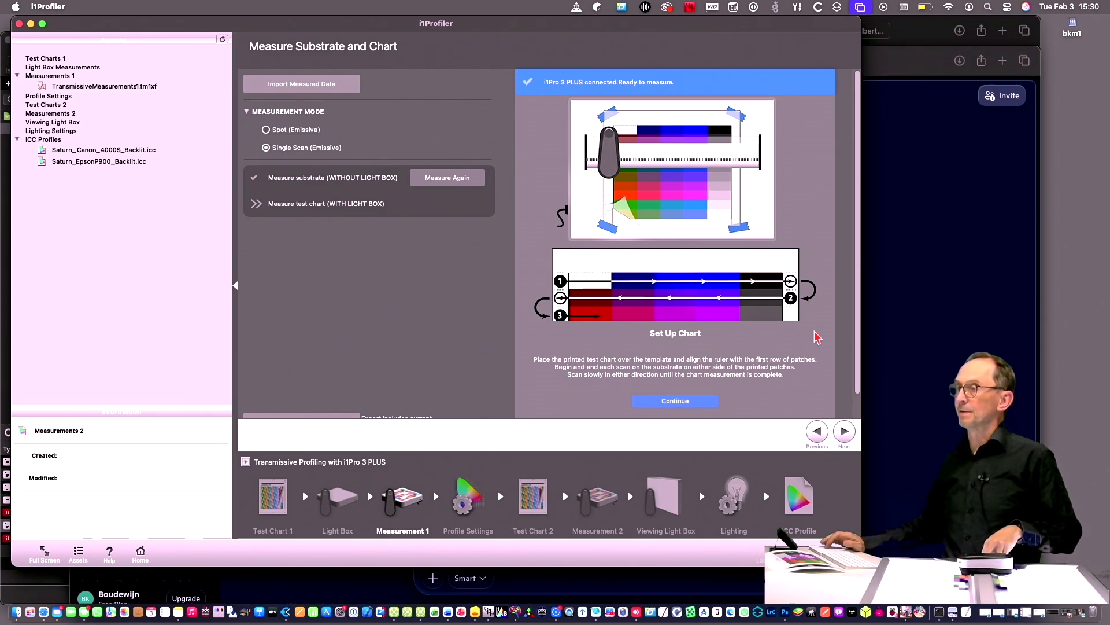
click(688, 403)
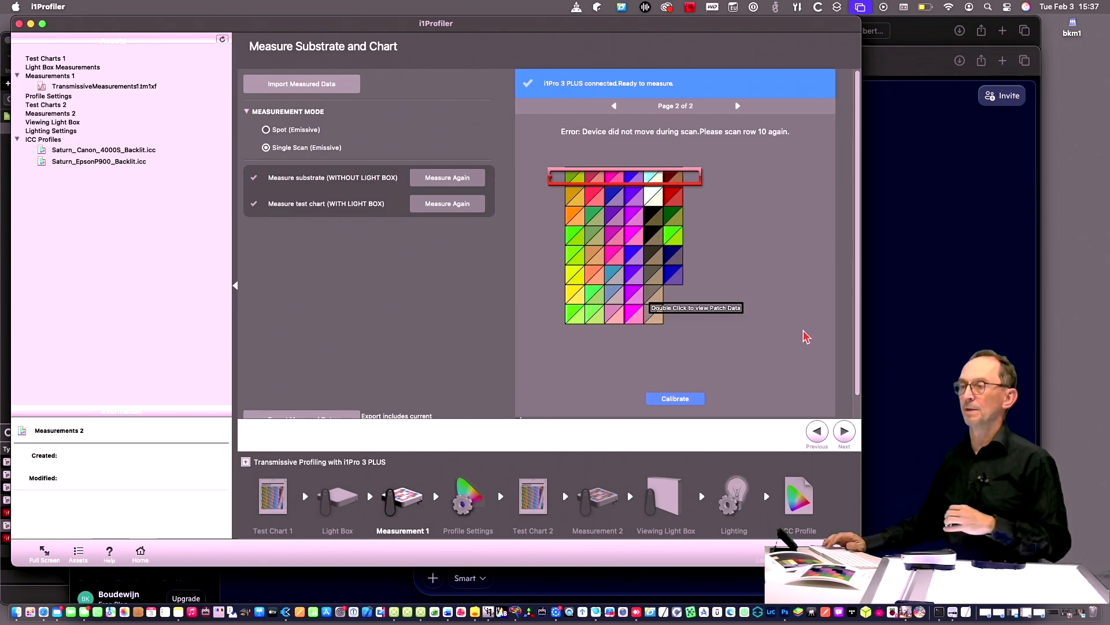
Step: In the profile settings, set Neutralize gray to 50 and the tables to Optimize Quality
click(844, 433)
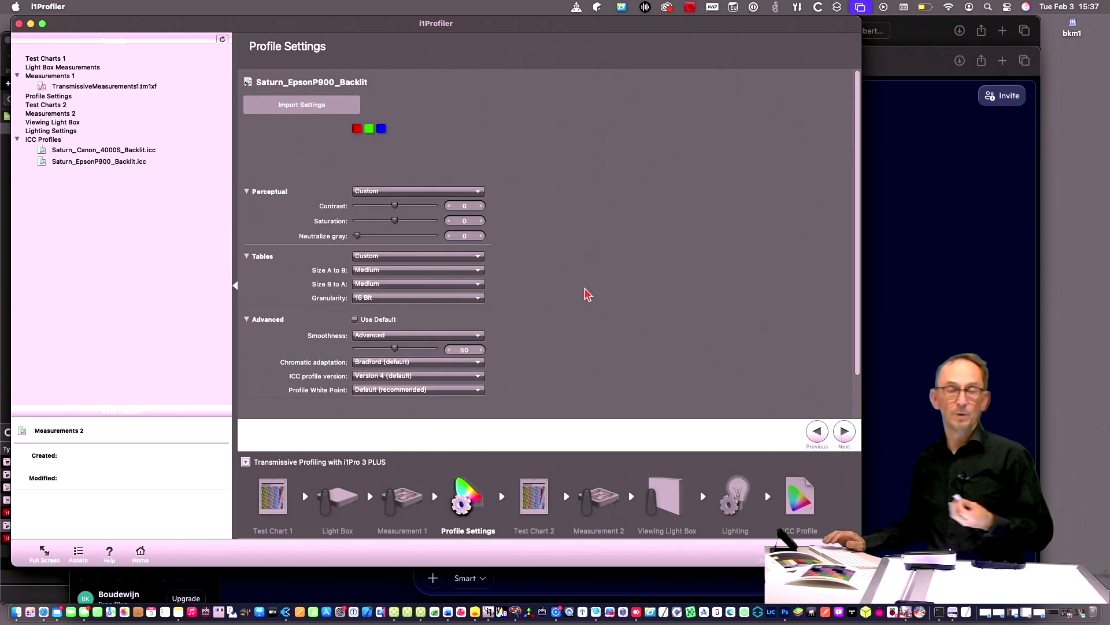
click(442, 190)
click(441, 196)
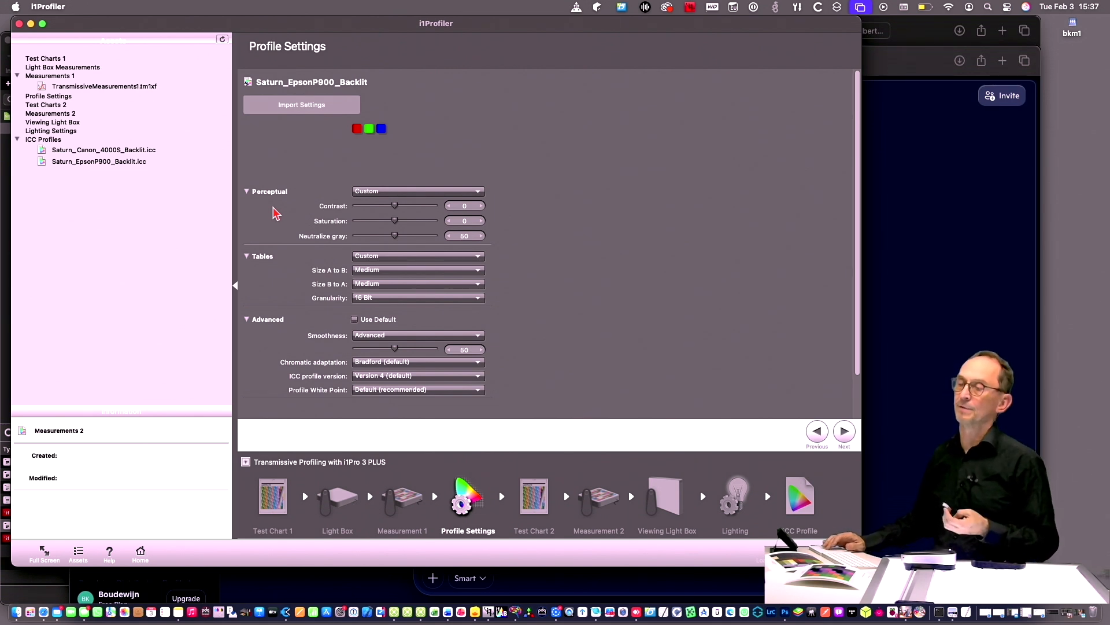
click(396, 257)
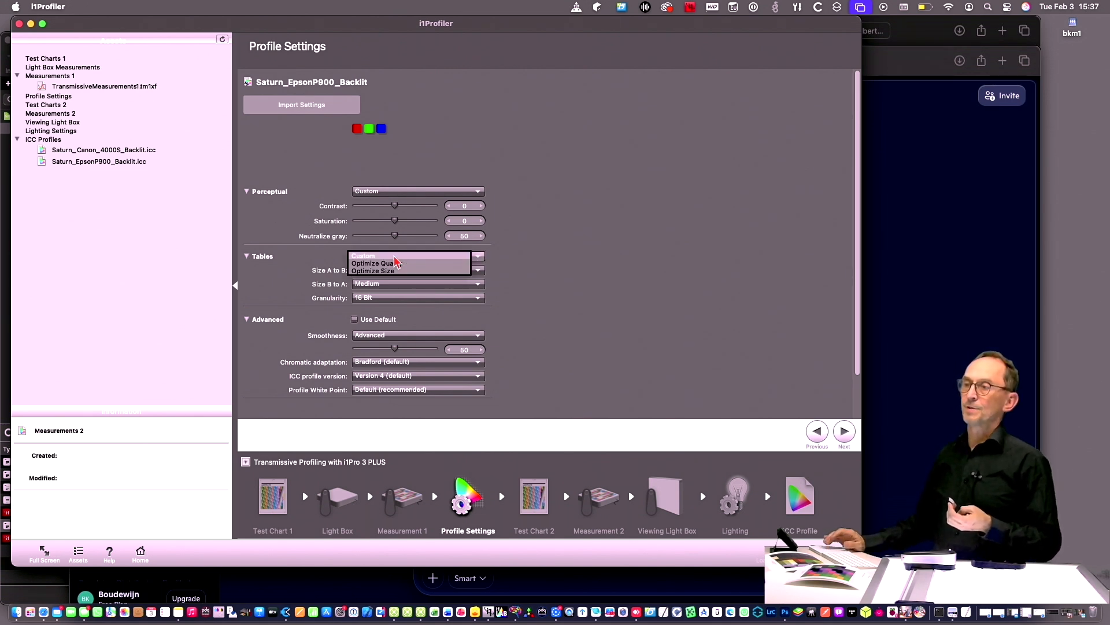
click(428, 263)
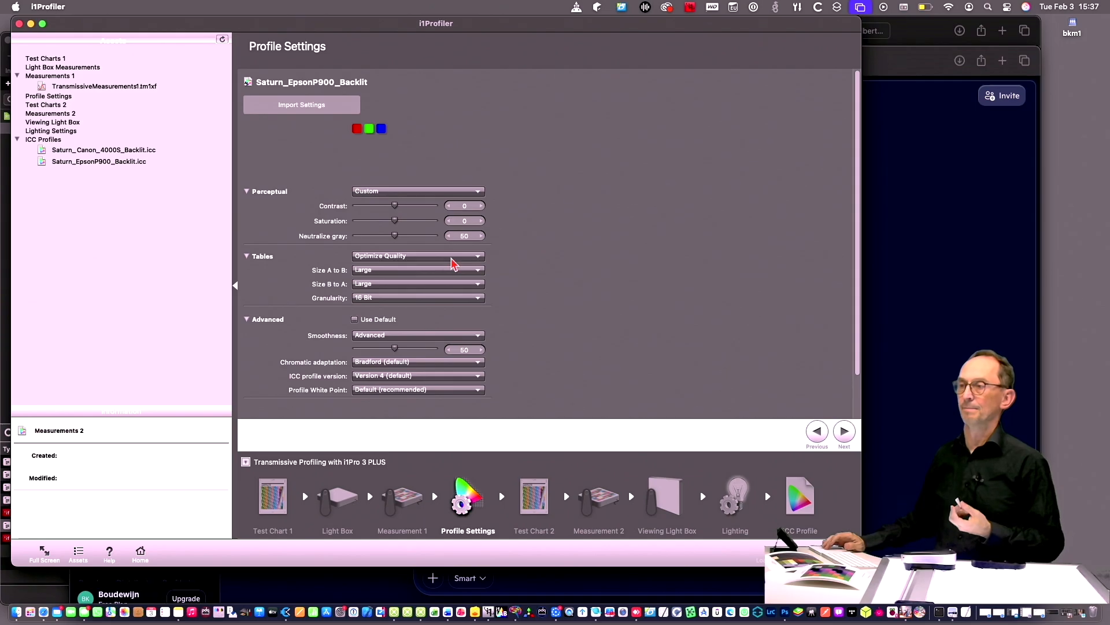
click(425, 340)
click(424, 343)
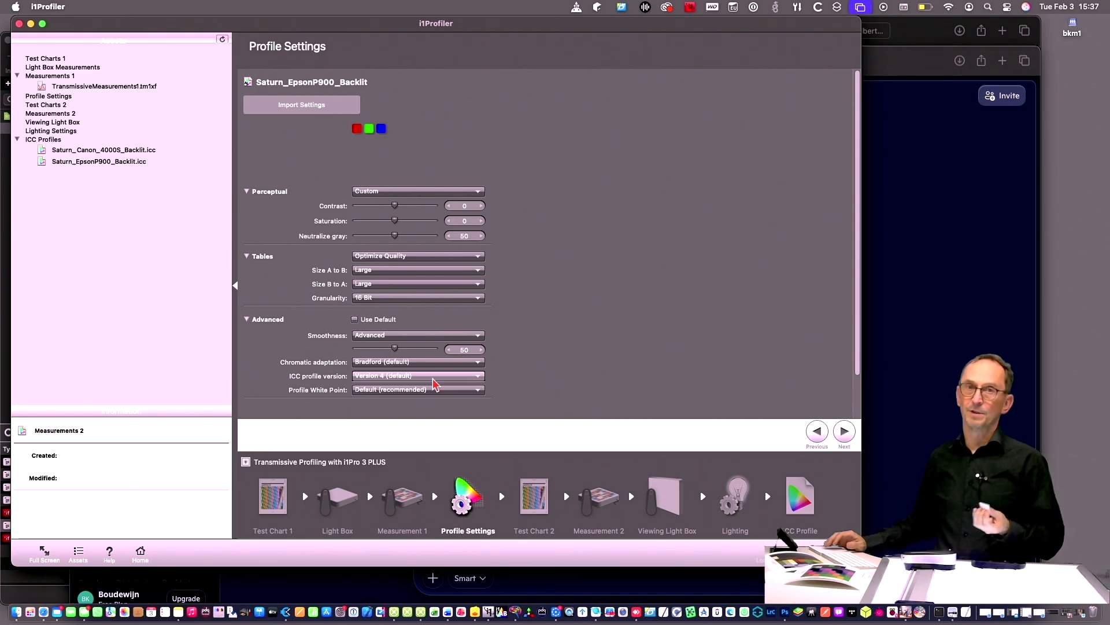
Step: Generate the patch set for the second test chart and review its layout and print options
click(844, 431)
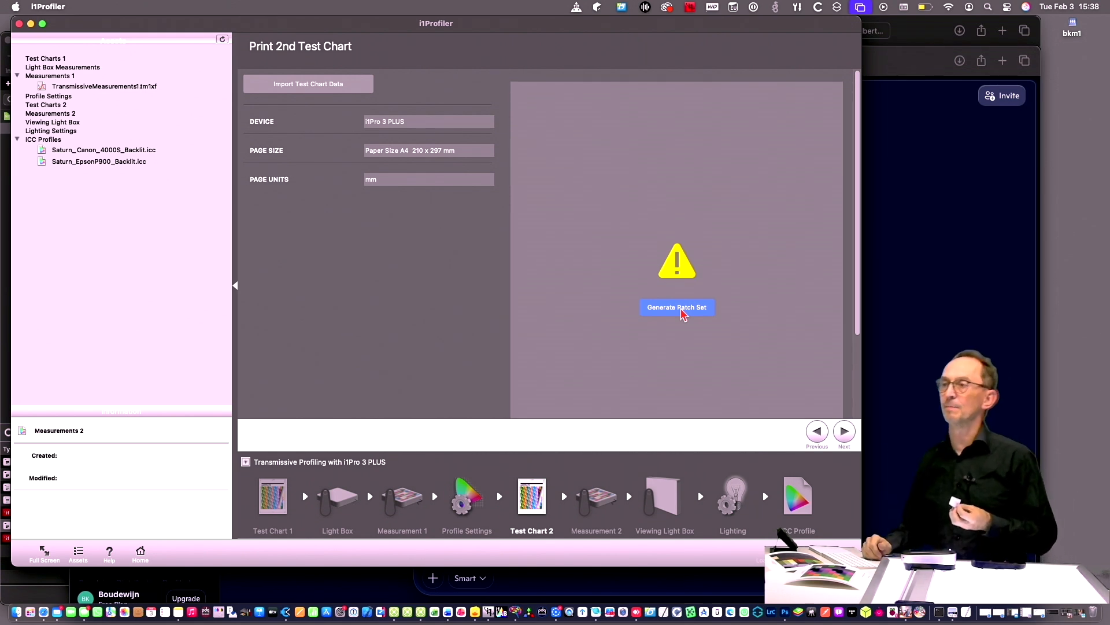
click(681, 310)
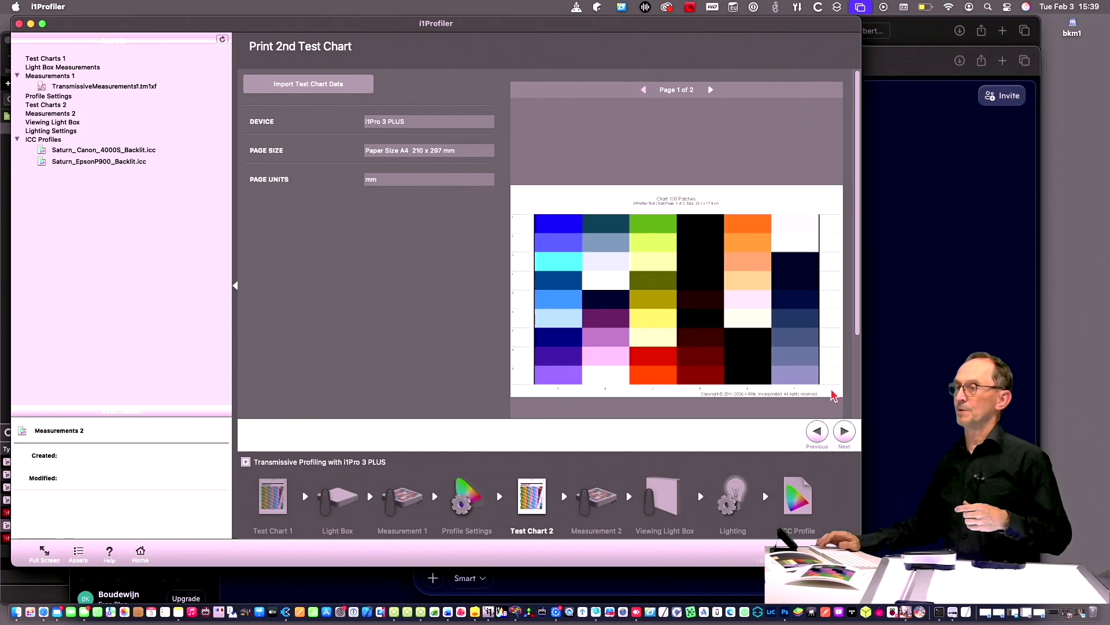
scroll(833, 395, down, 3)
scroll(833, 395, down, 1)
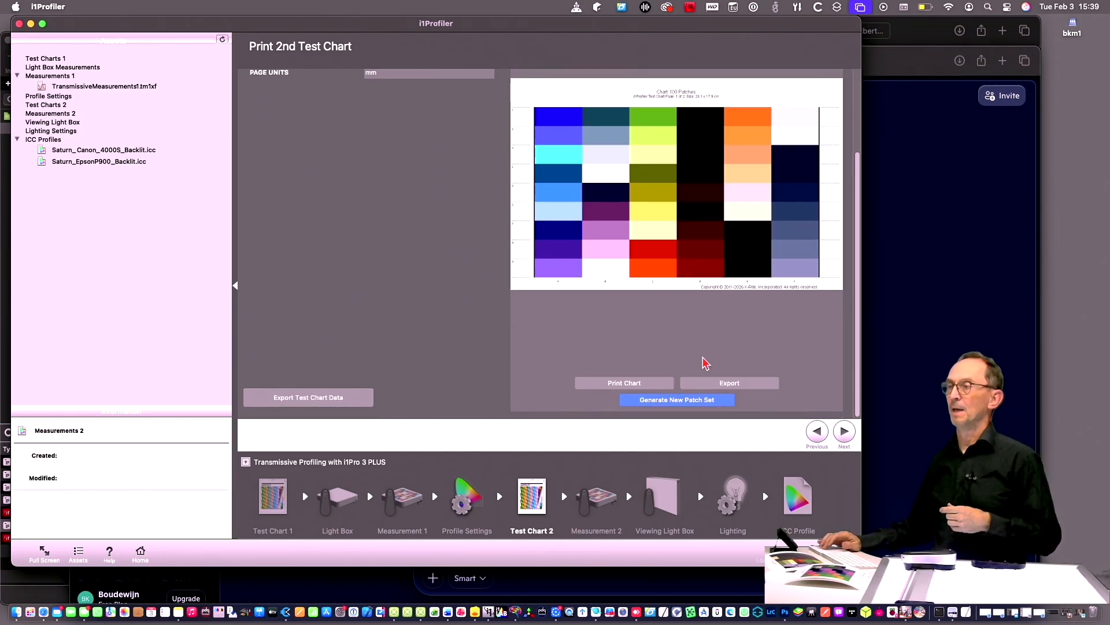
scroll(773, 340, up, 3)
scroll(774, 339, up, 1)
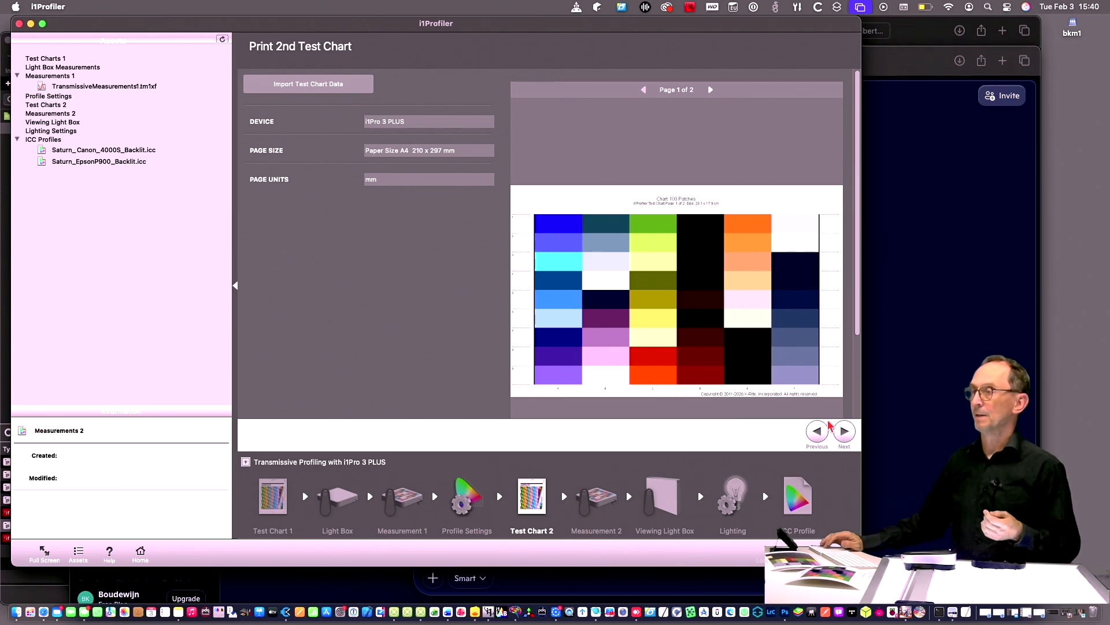
Step: Skip the second chart measurement and advance to ICC profile creation, keeping the viewing light box the same as the measurement light box
click(844, 433)
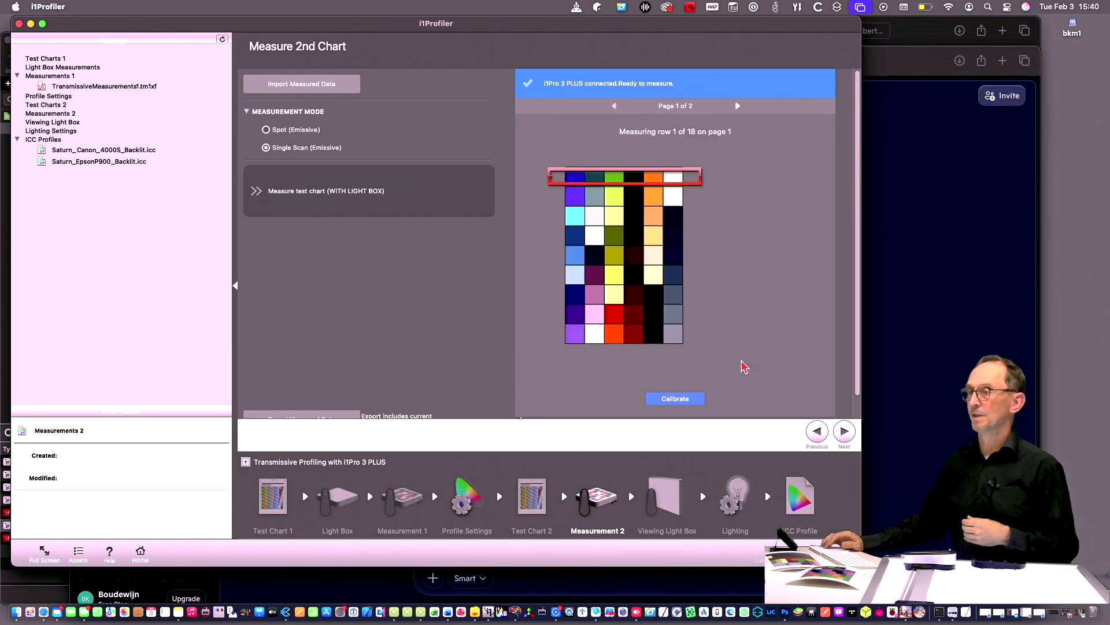
click(845, 432)
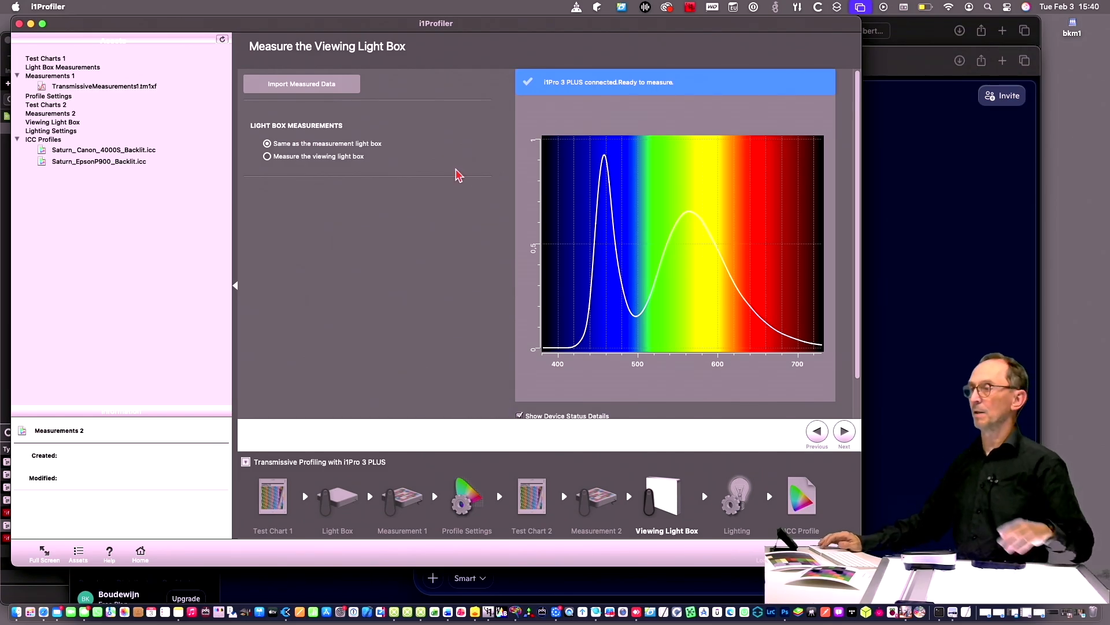
click(845, 431)
click(844, 431)
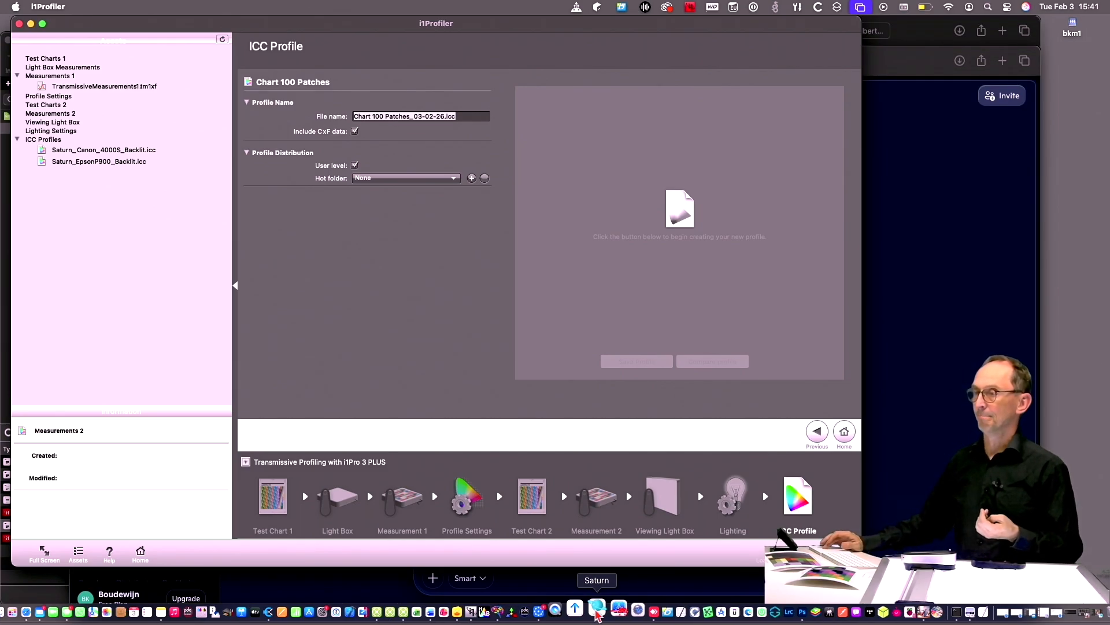
Step: Switch to Saturn and show the preset settings of the EPSON SC-P900 printer
click(598, 613)
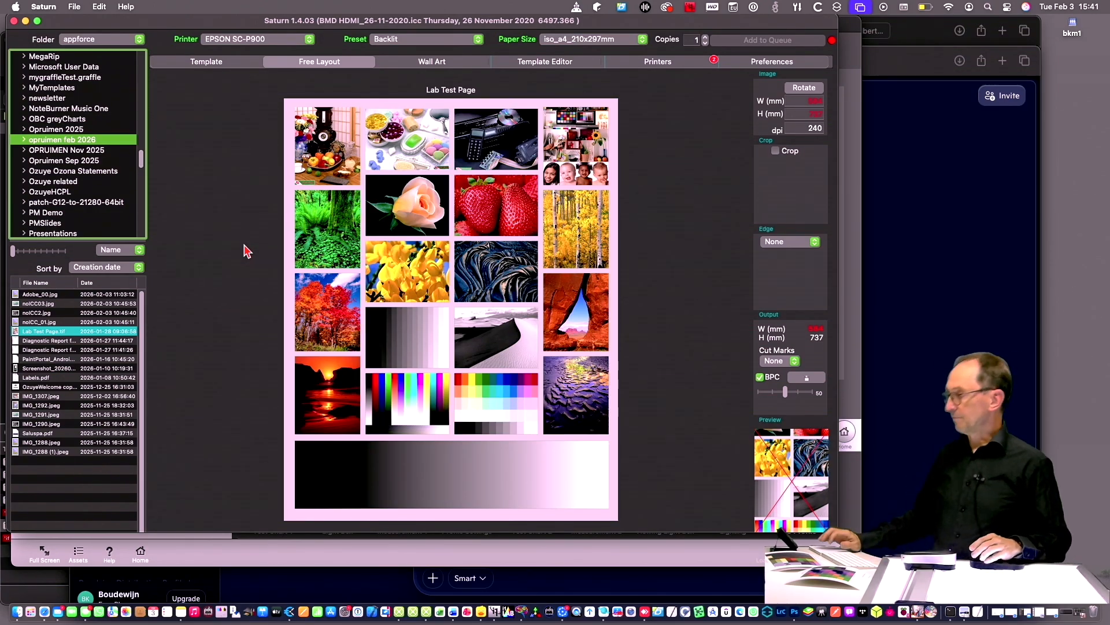
click(659, 64)
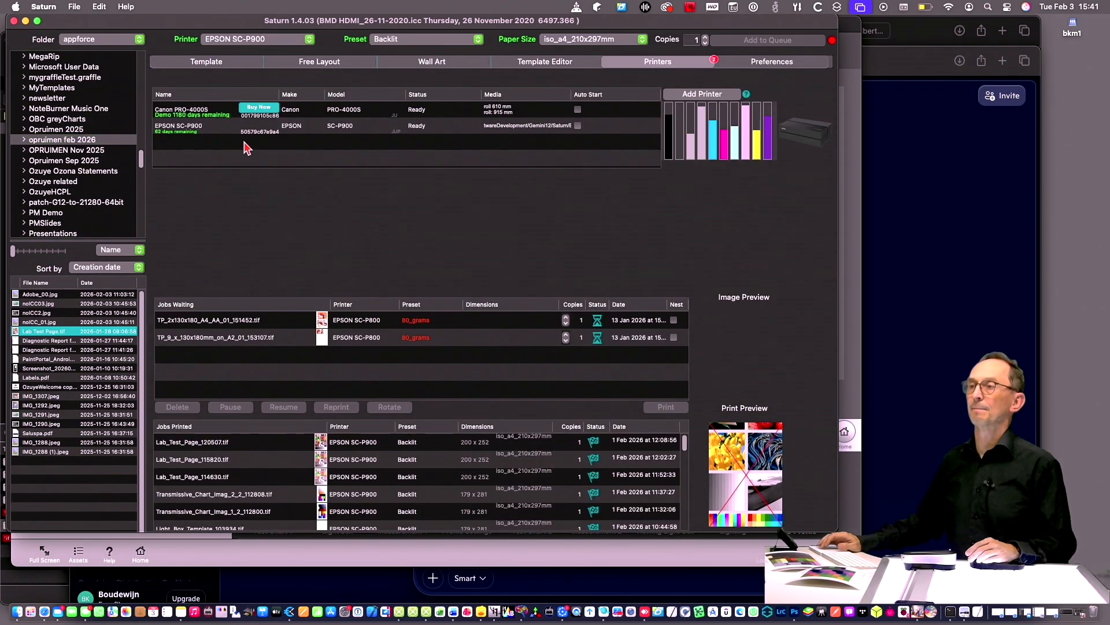
click(201, 131)
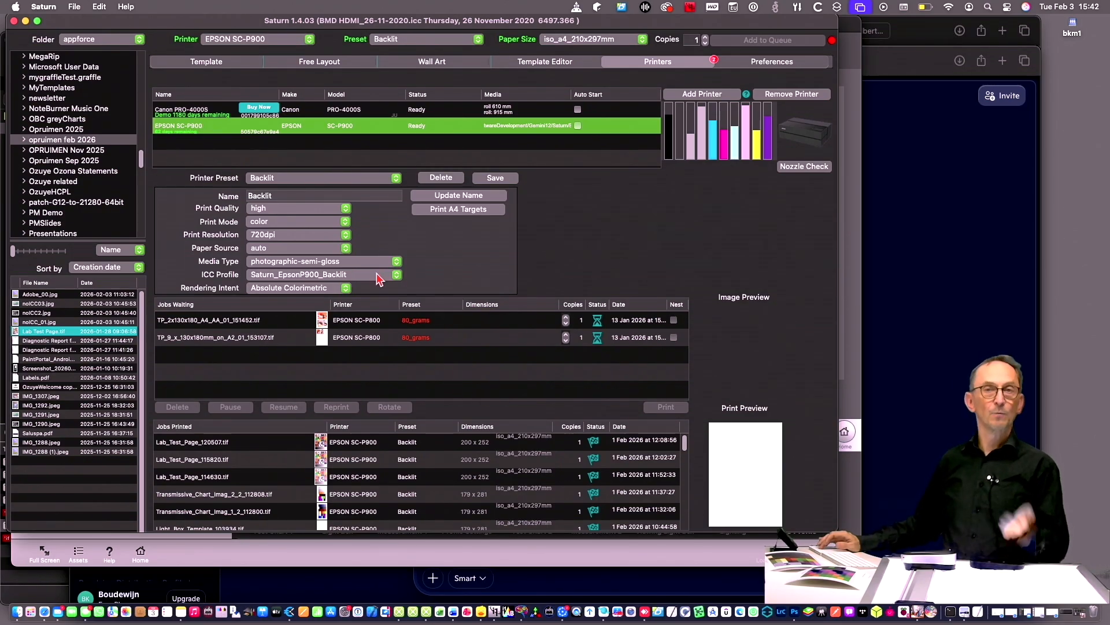
Step: Try the Relative Colorimetric and Saturation rendering intents on the Backlit preset and return it to Absolute Colorimetric
click(287, 291)
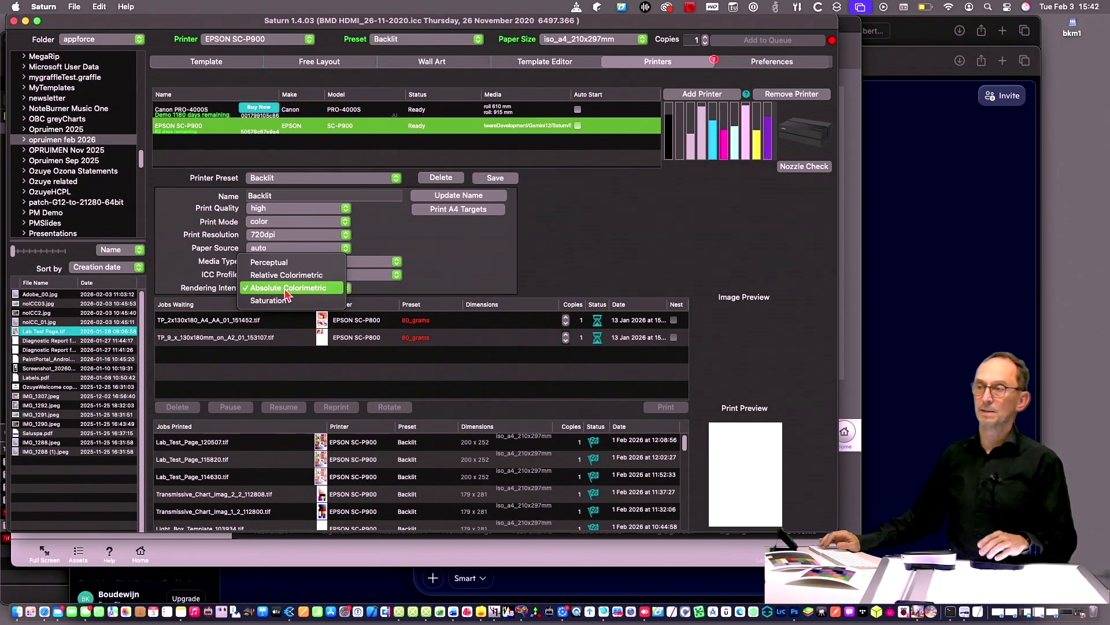
click(284, 277)
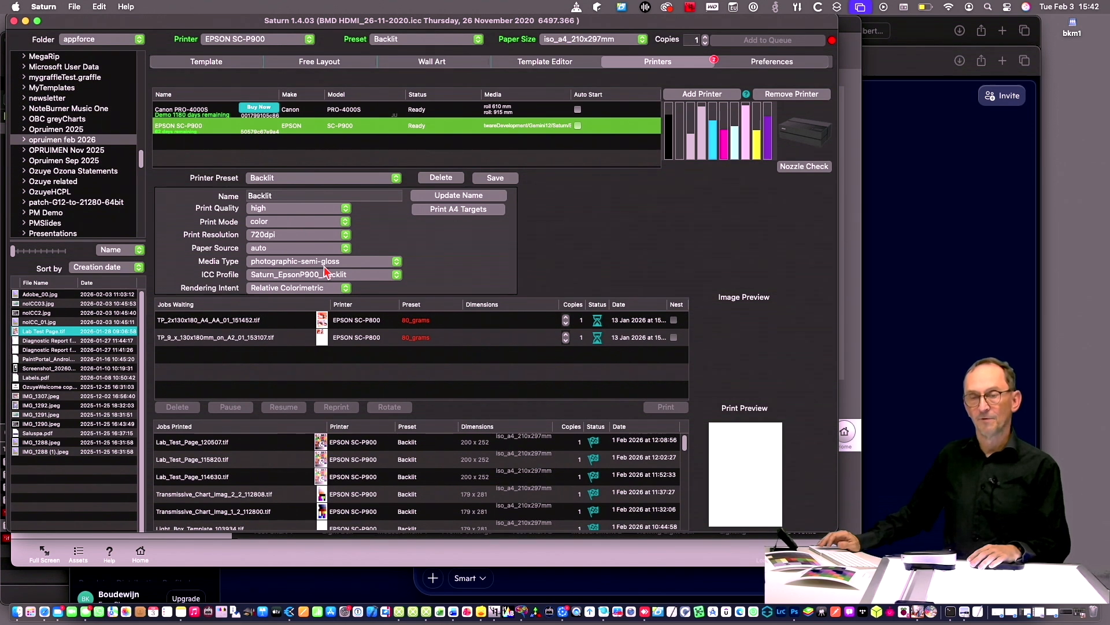
click(304, 294)
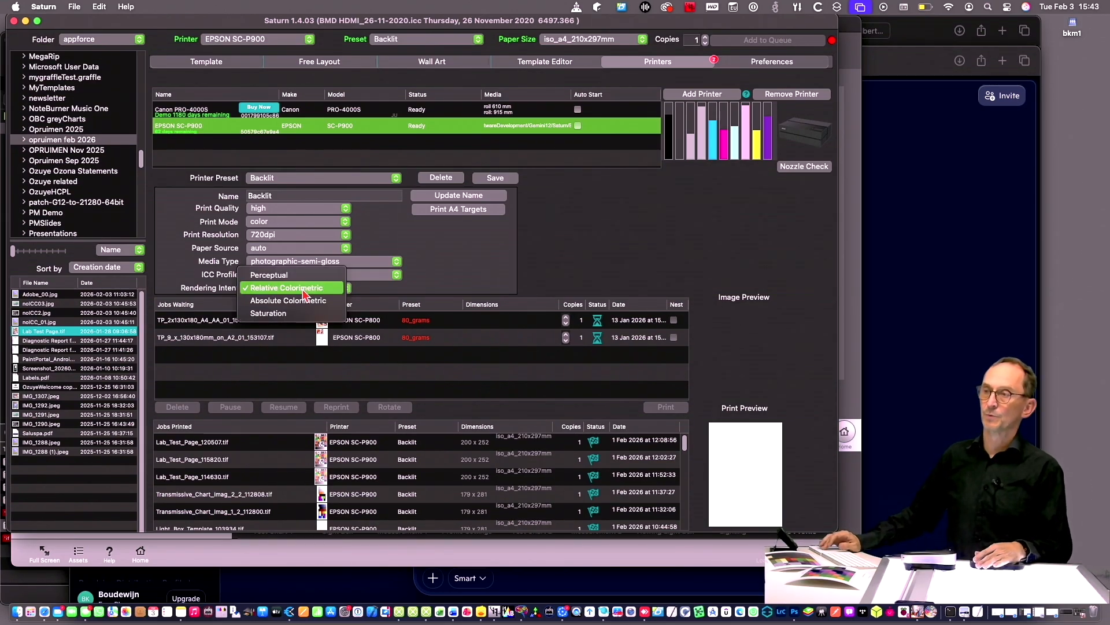
click(303, 313)
click(301, 289)
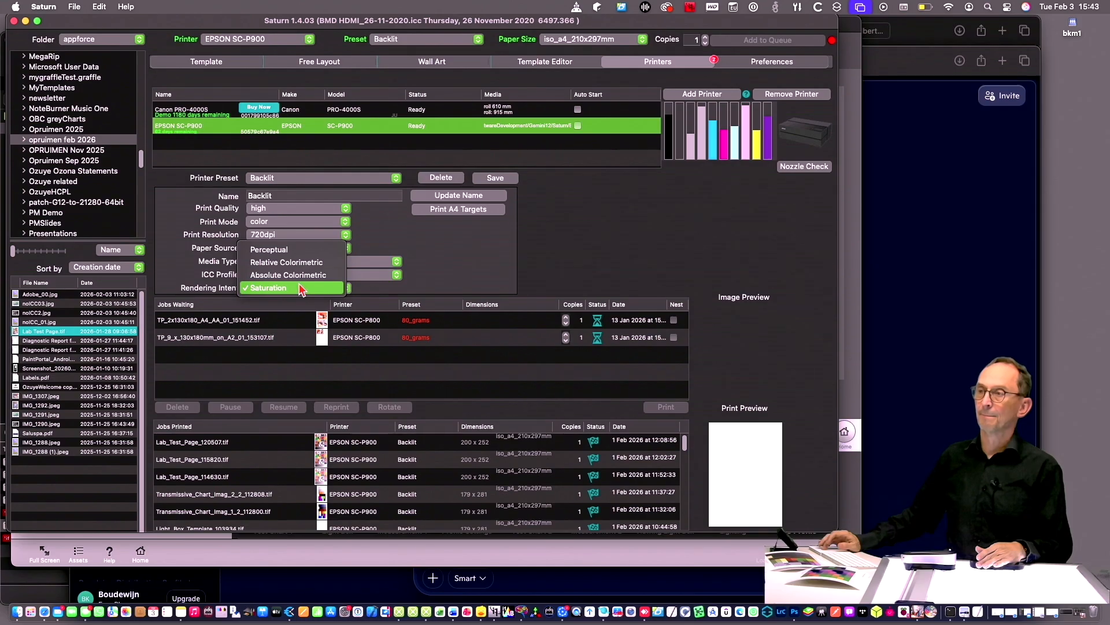
click(300, 279)
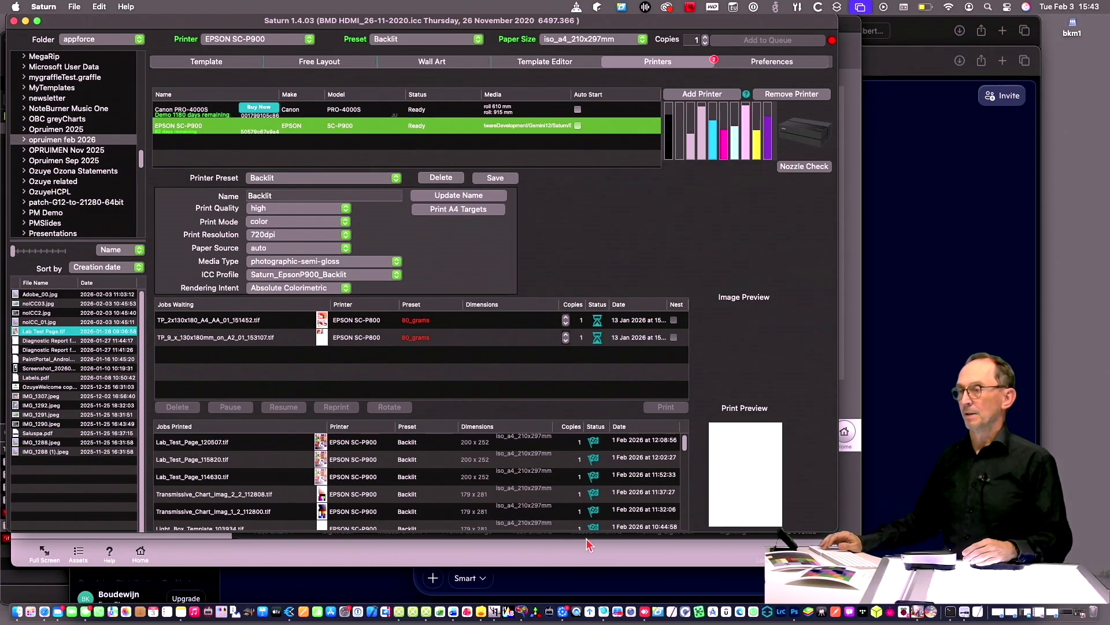
Step: Switch to ColorThink Pro and open the profile Saturn_EpsonP900_Backlit.icc
click(523, 610)
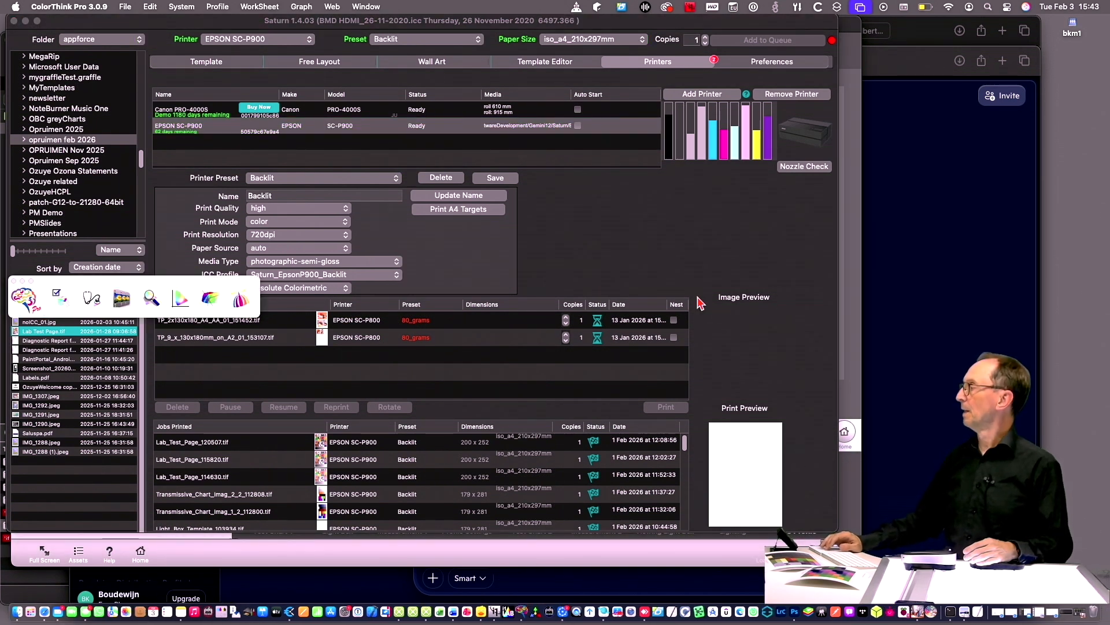
click(123, 7)
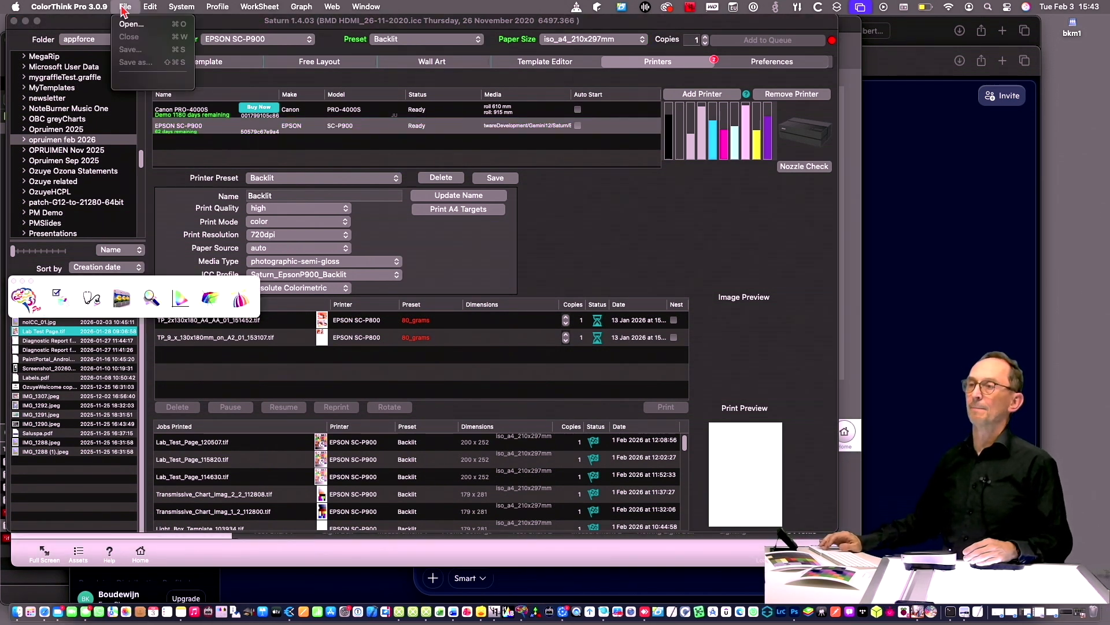
click(134, 29)
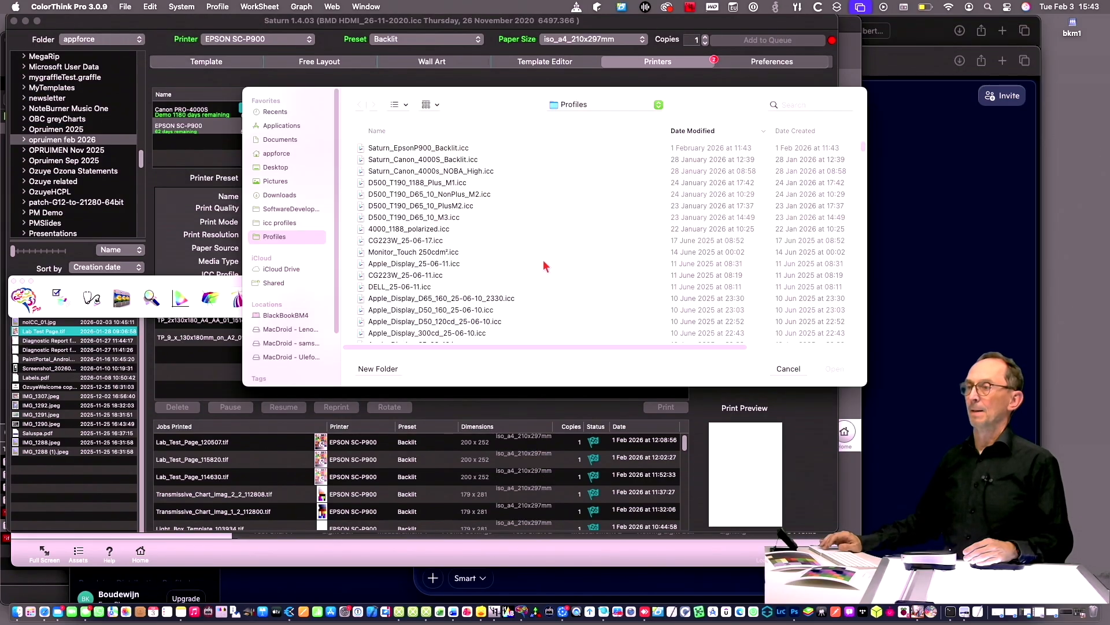
double_click(415, 150)
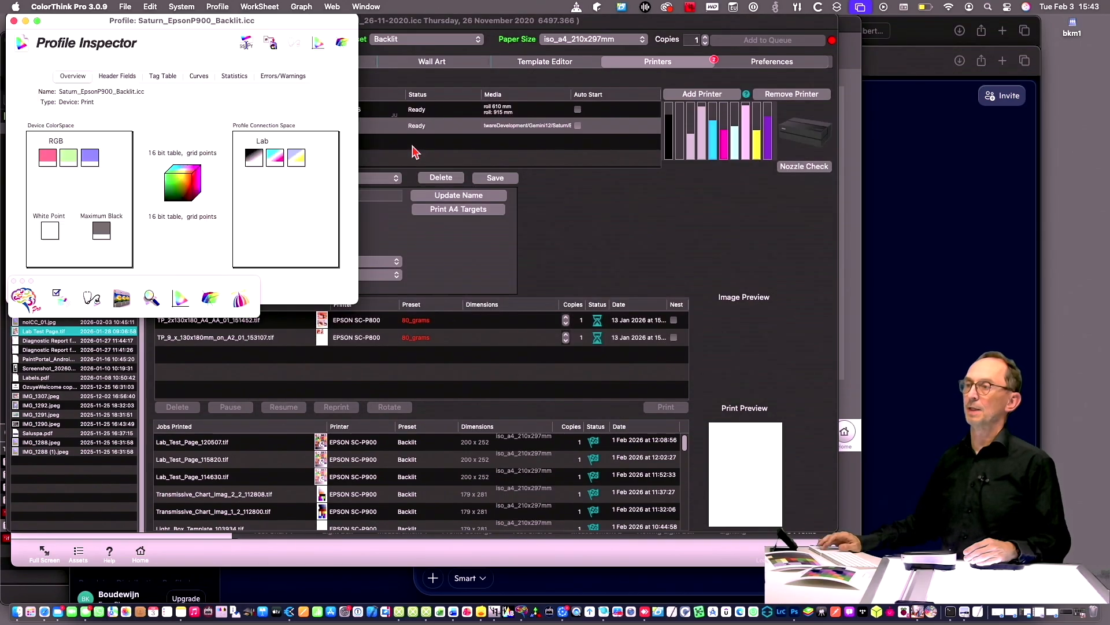
Step: Open Saturn_Canon_4000S_Backlit.icc beside the Epson backlit profile and show the neutral rendering curves of both profiles
click(205, 80)
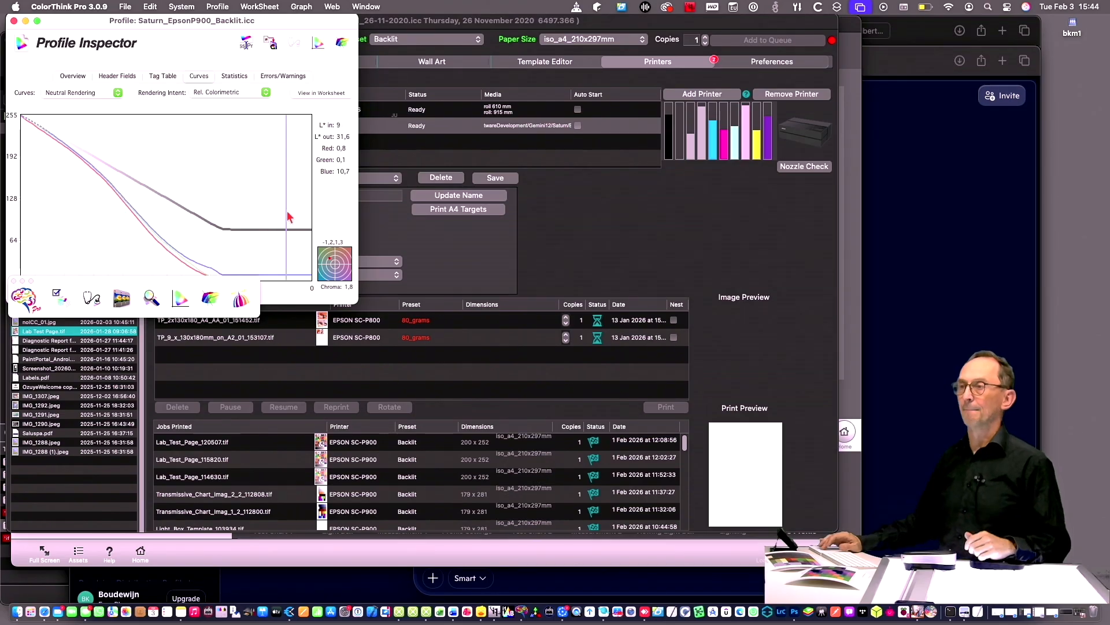
click(130, 11)
click(139, 34)
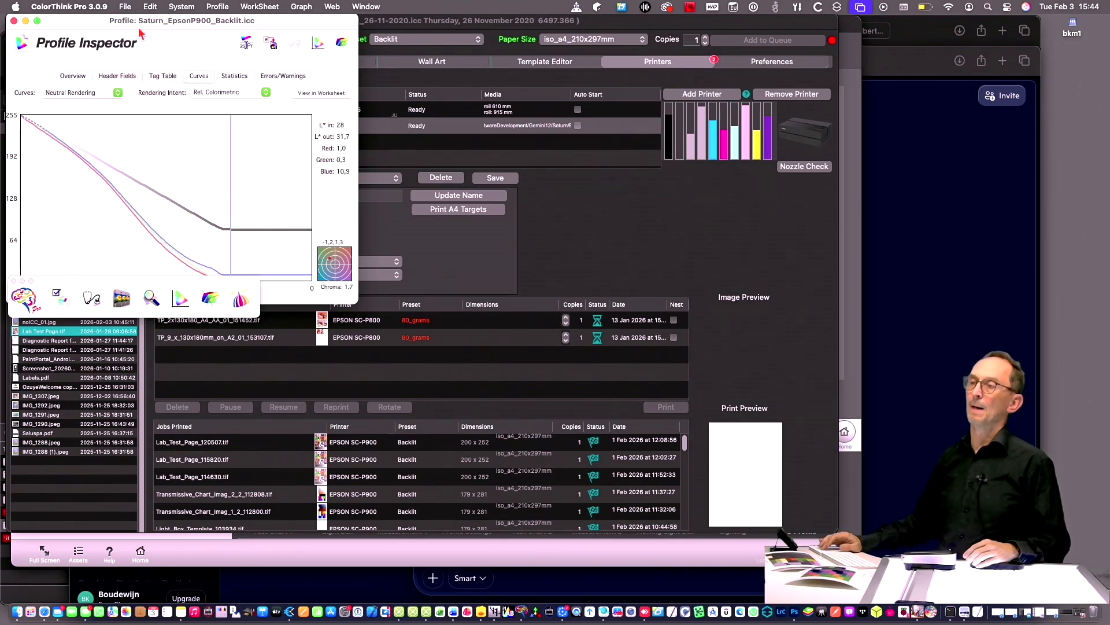
double_click(418, 161)
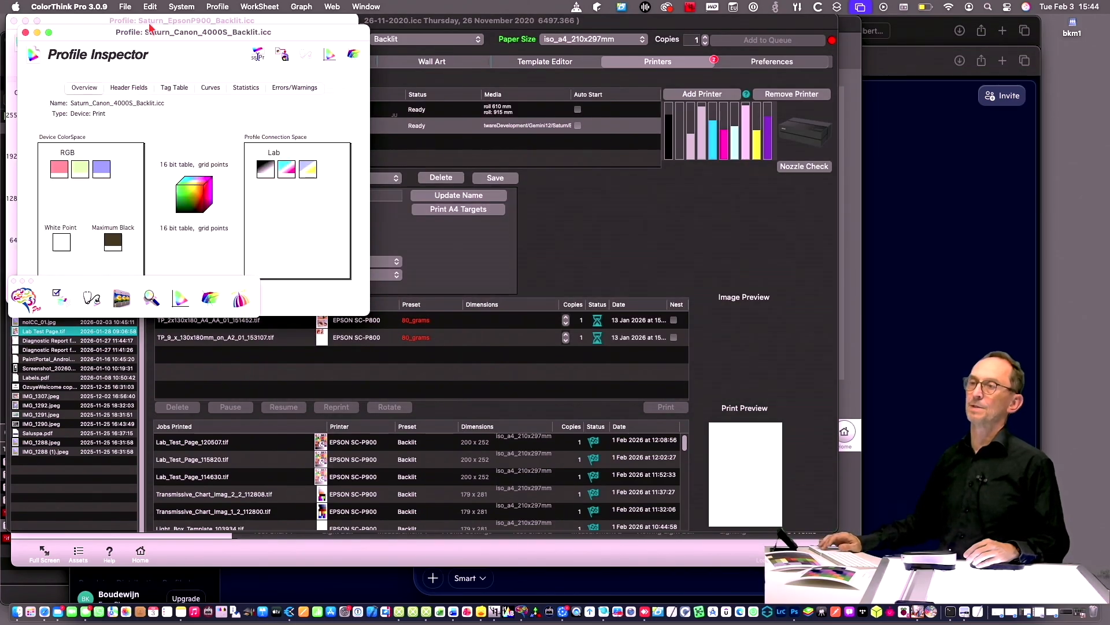
drag(150, 27, 501, 40)
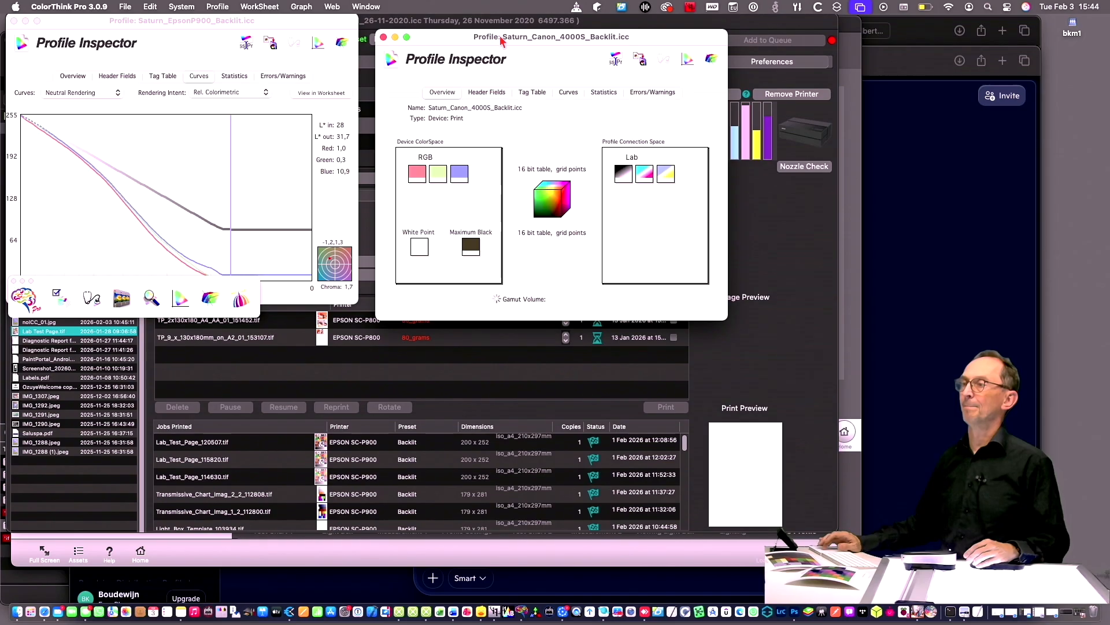
click(571, 98)
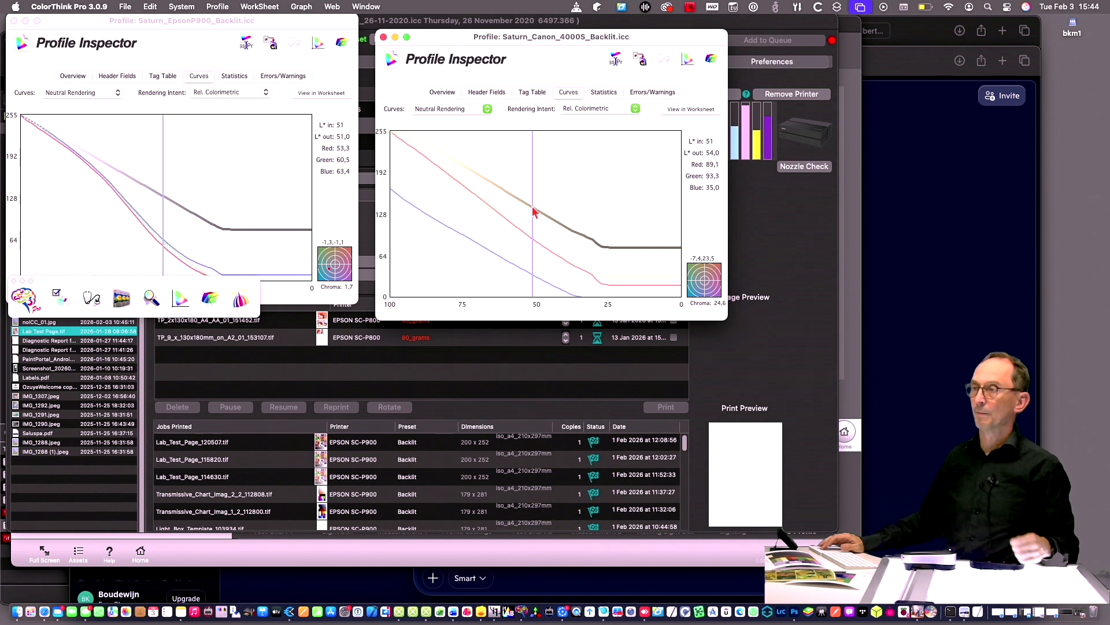
Step: Set the rendering intent of the neutral curves to Abs. Colorimetric for both the Canon and the Epson profile
click(622, 109)
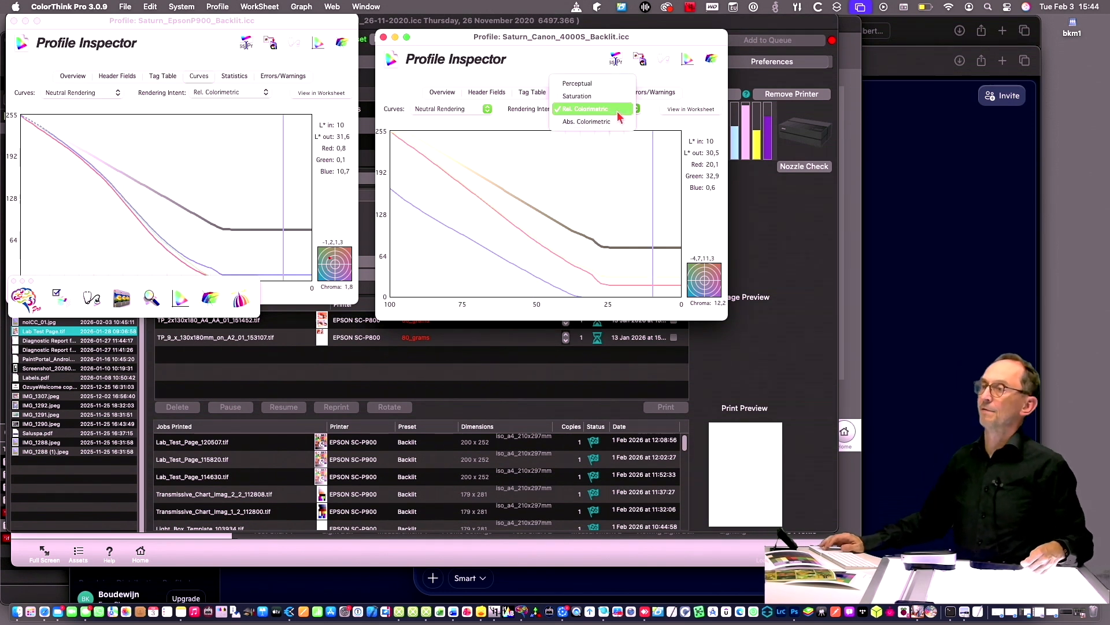
click(619, 122)
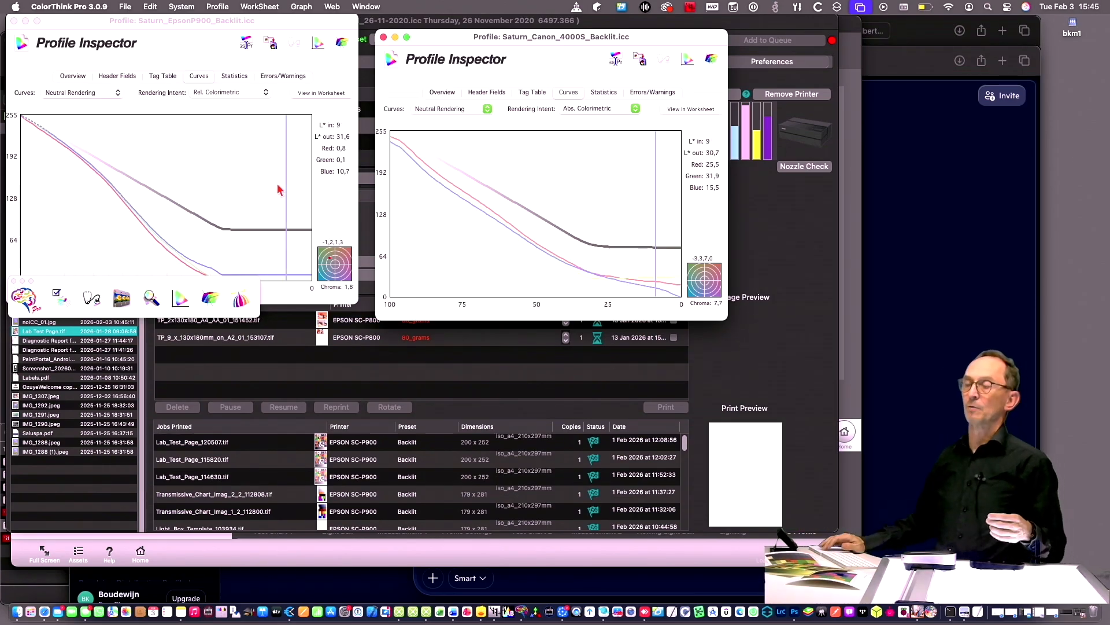
click(221, 94)
click(223, 106)
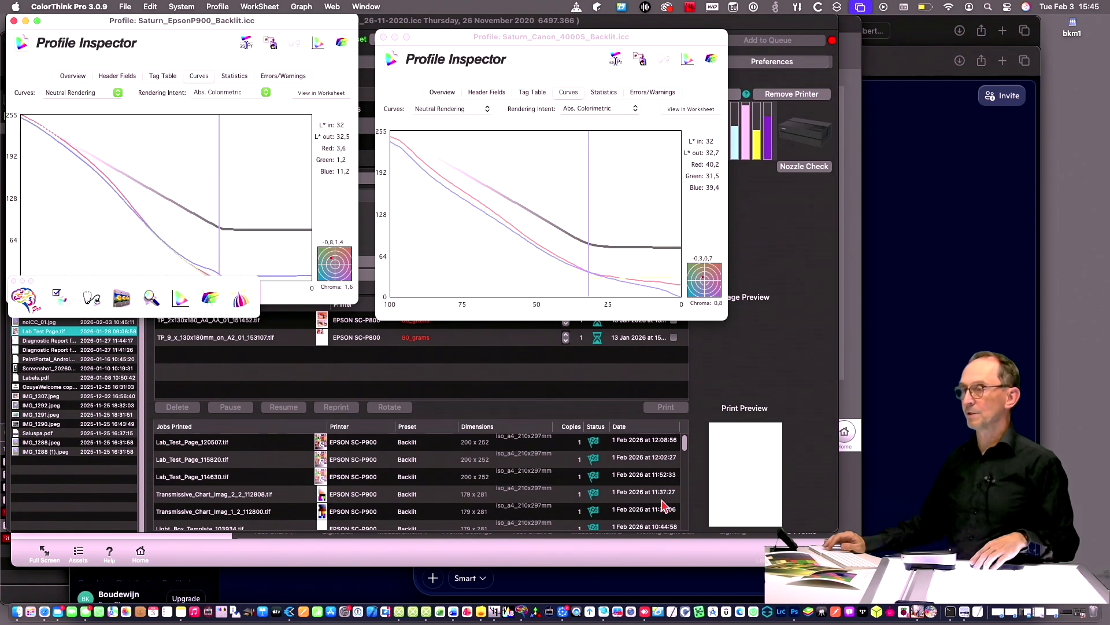
Step: Switch to Saturn and show the Lab Test Page in Free Layout
click(603, 611)
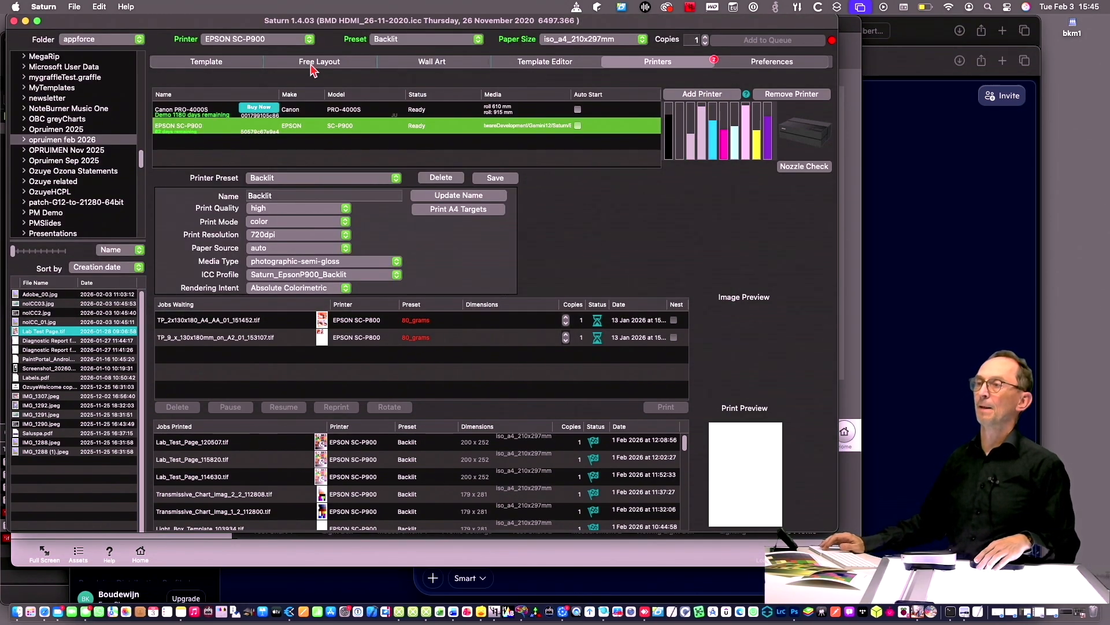
click(345, 65)
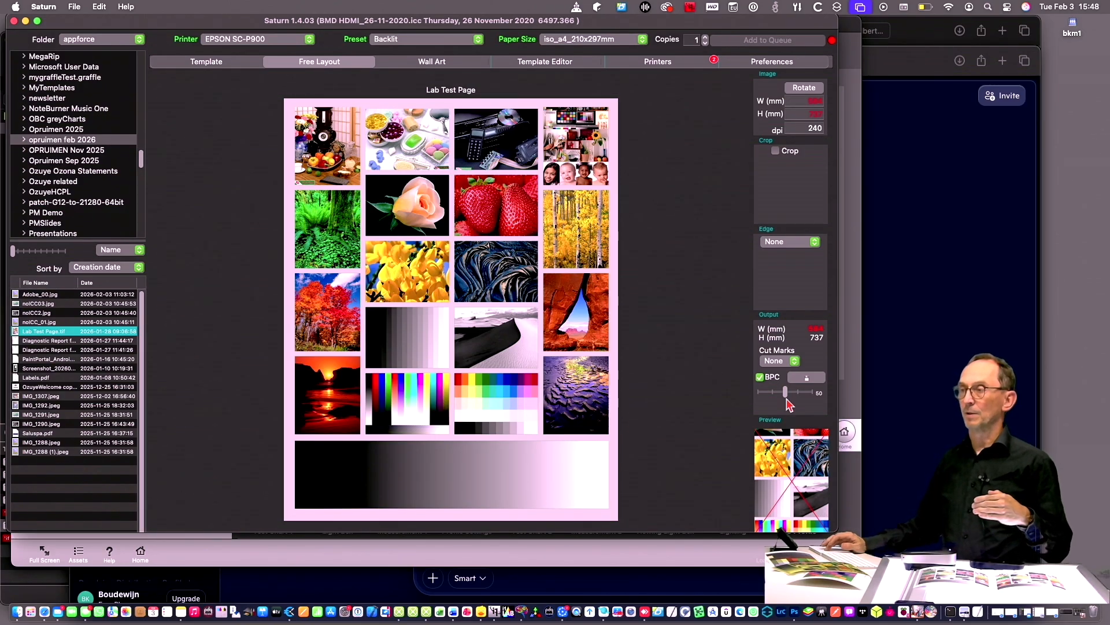
Step: Try black point compensation amounts of 1 and 100 on the Lab Test Page and return it to 50
drag(787, 394, 748, 395)
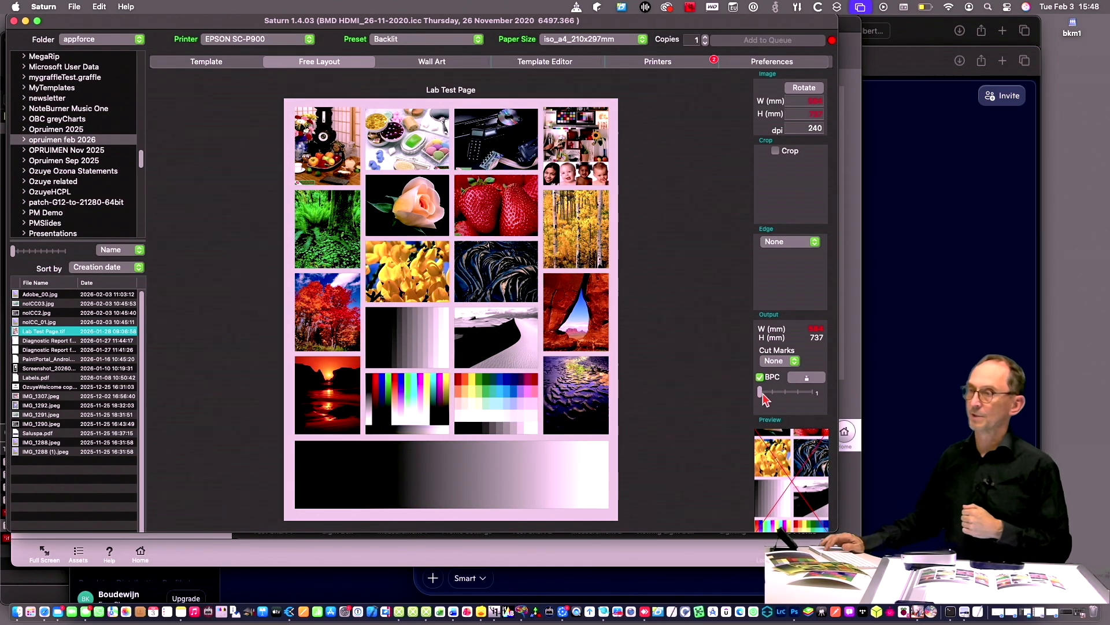
drag(760, 393, 811, 394)
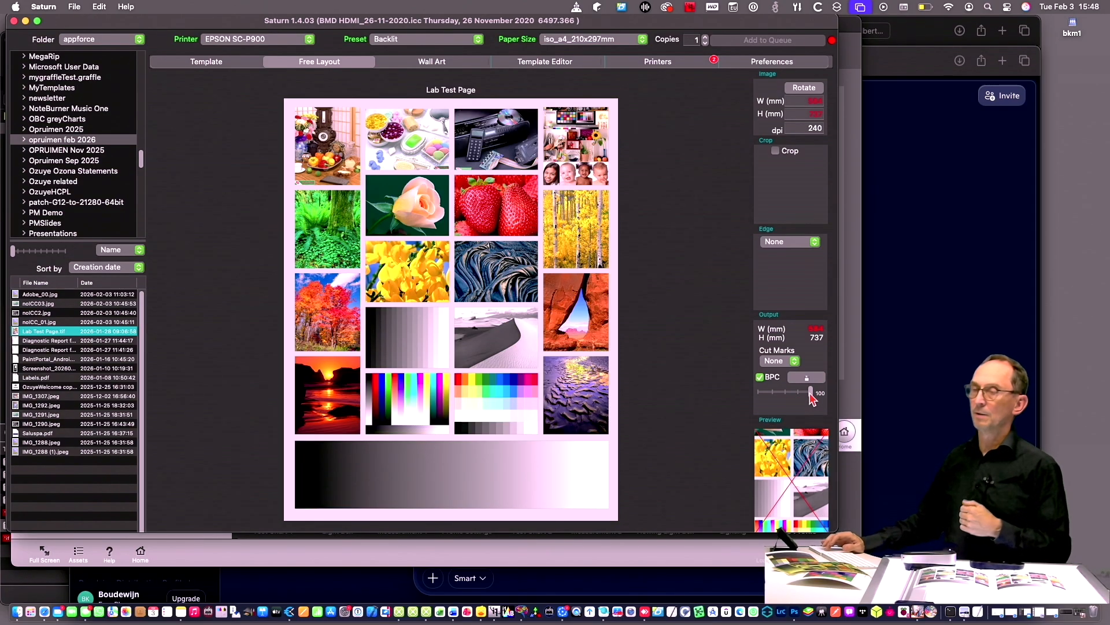
drag(812, 398, 787, 399)
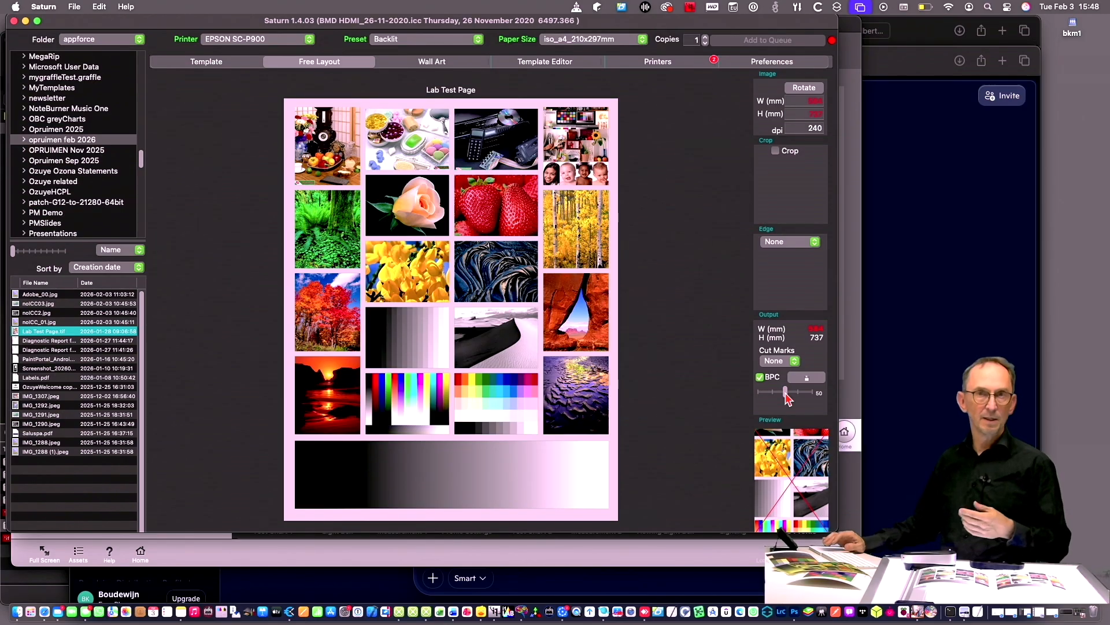